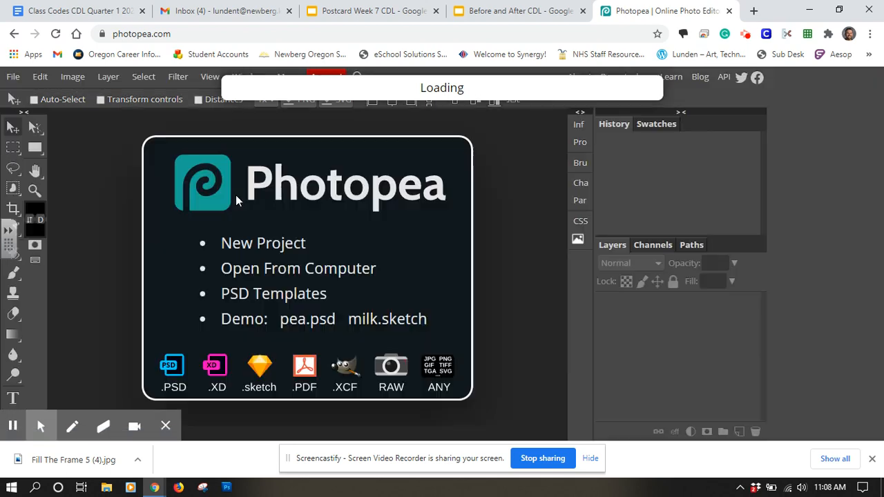
# Step: Open the image "Fill The Frame 5" from the computer's Desktop folder
pyautogui.click(277, 272)
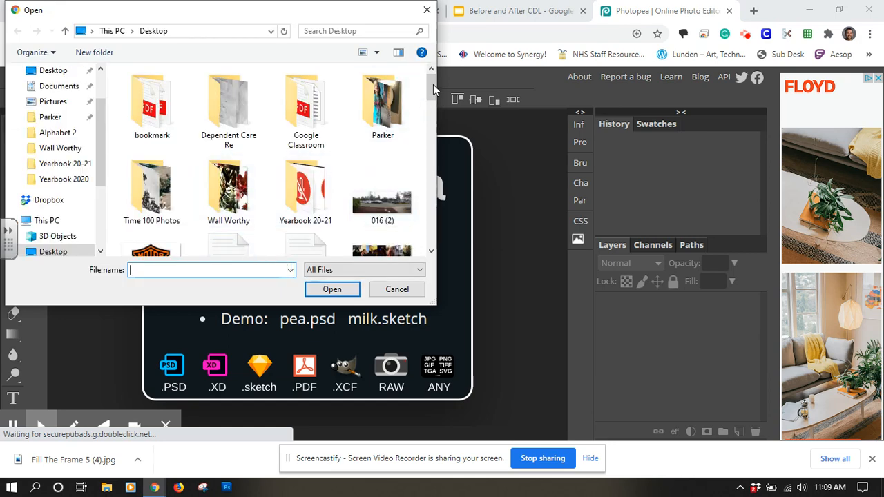
pyautogui.moveTo(434, 89); pyautogui.dragTo(431, 136)
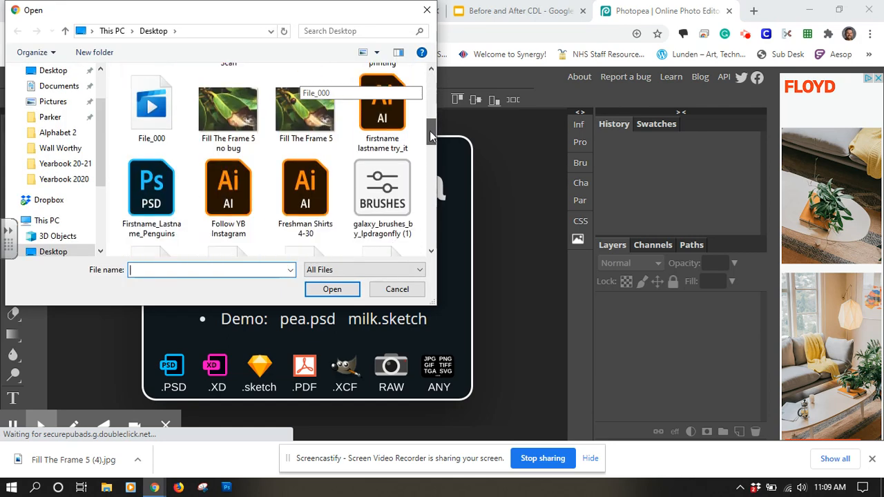
pyautogui.click(301, 107)
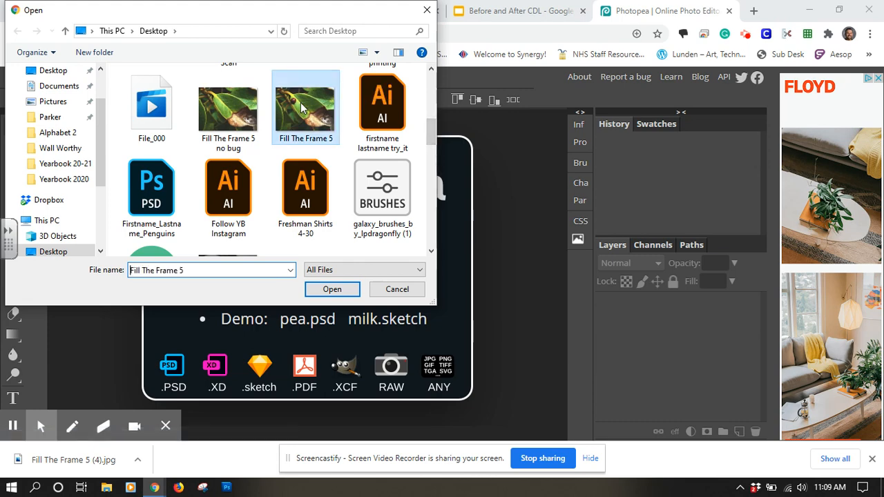
pyautogui.click(329, 292)
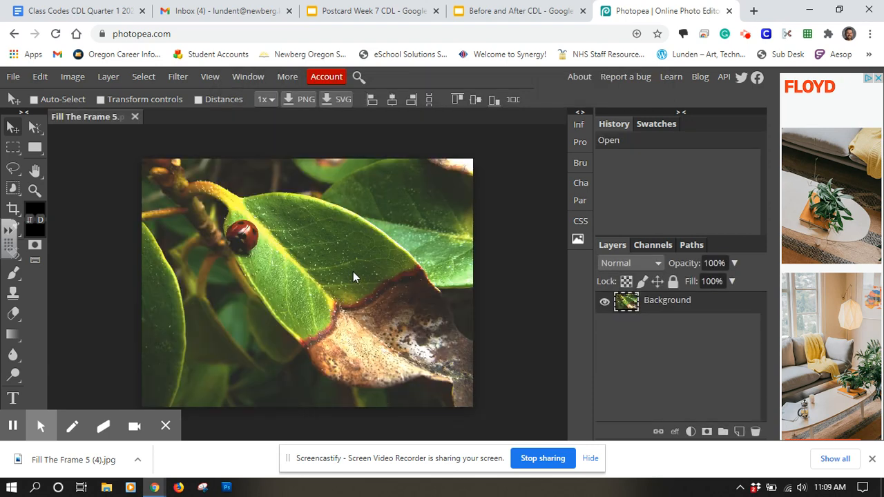
# Step: Start a Brightness/Contrast adjustment on the photo with brightness -21 and contrast 67
pyautogui.click(67, 78)
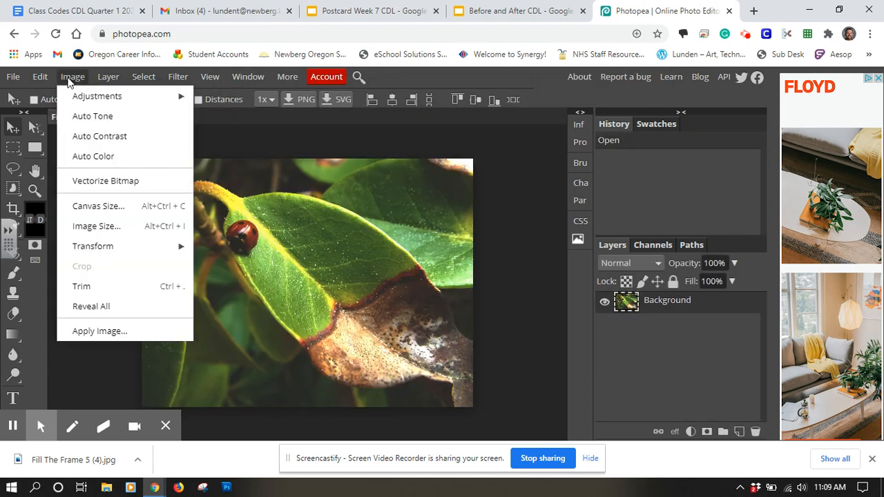
pyautogui.moveTo(85, 96)
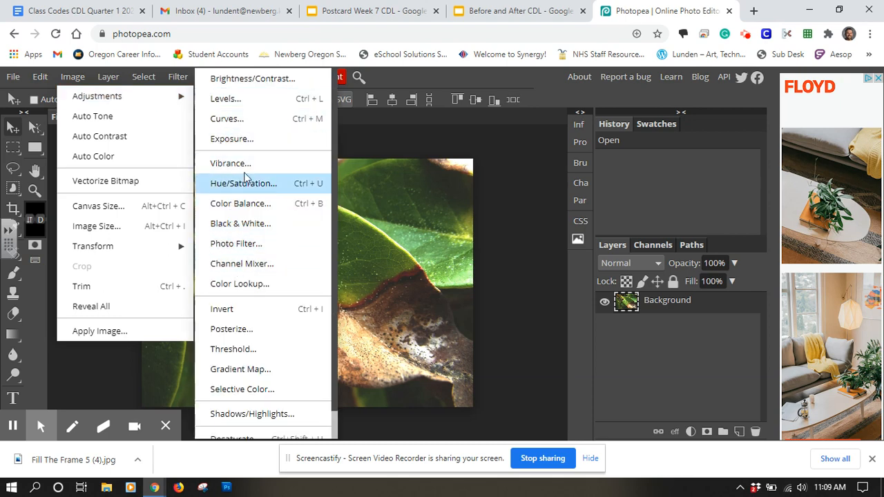
pyautogui.click(272, 80)
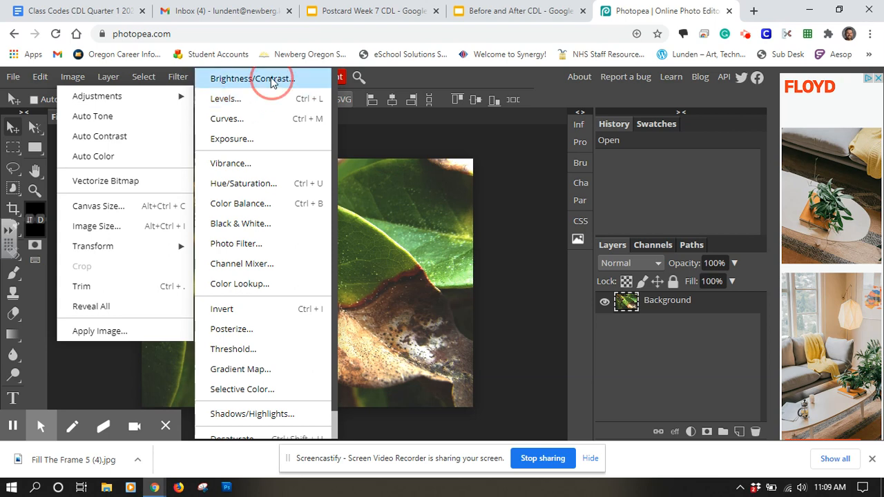
pyautogui.moveTo(294, 174); pyautogui.dragTo(654, 166)
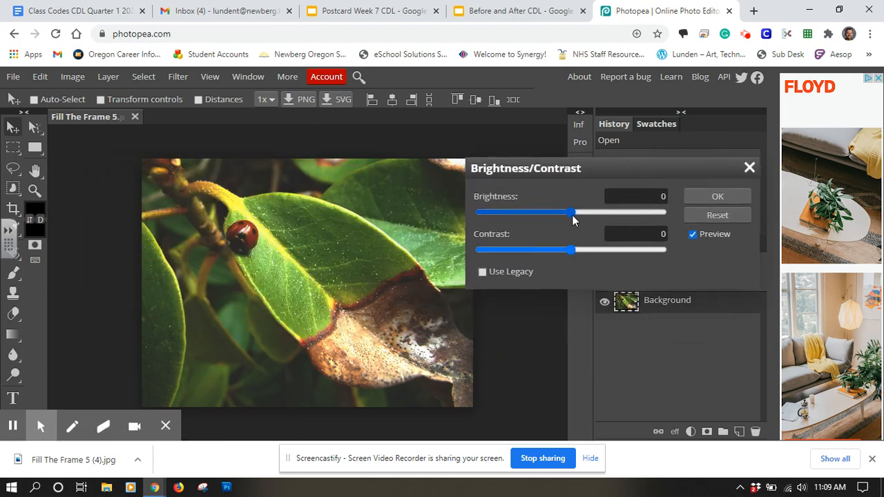
pyautogui.moveTo(574, 212)
pyautogui.mouseDown()
pyautogui.moveTo(631, 217)
pyautogui.moveTo(519, 208)
pyautogui.moveTo(562, 221)
pyautogui.mouseUp()
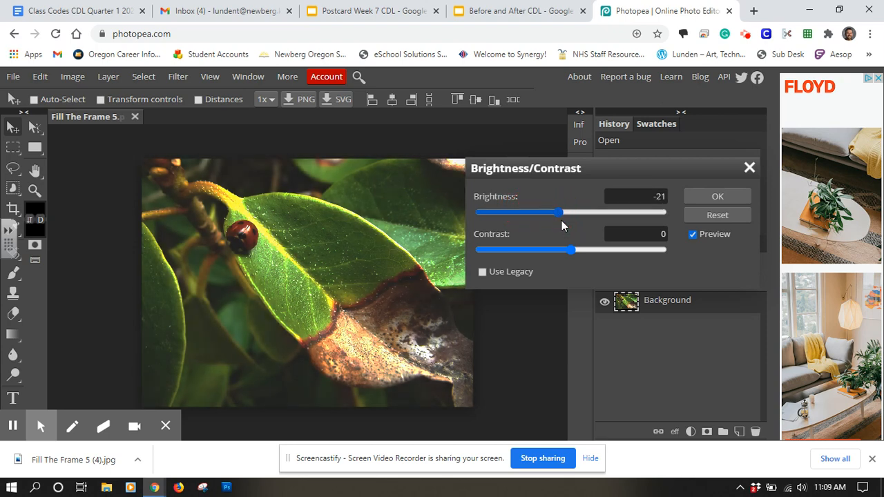
pyautogui.moveTo(572, 251); pyautogui.dragTo(630, 254)
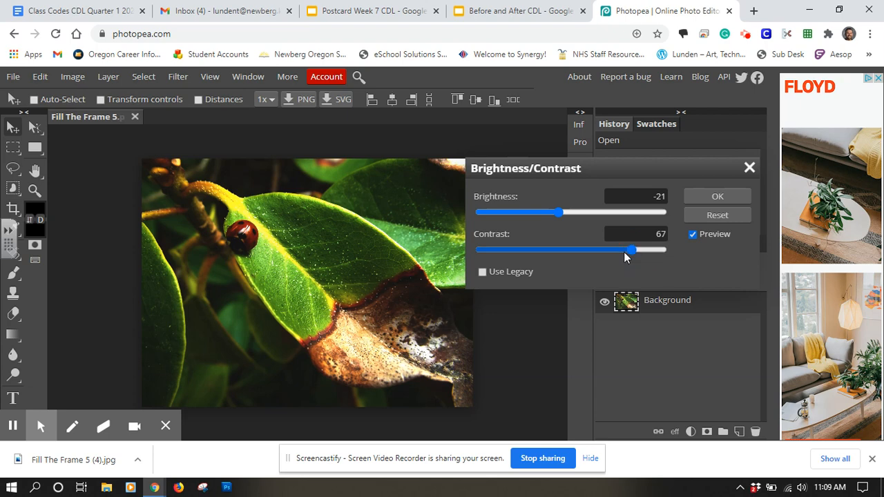
# Step: Compare the photo with and without the Brightness/Contrast preview, leave the preview on and apply the adjustment
pyautogui.click(693, 235)
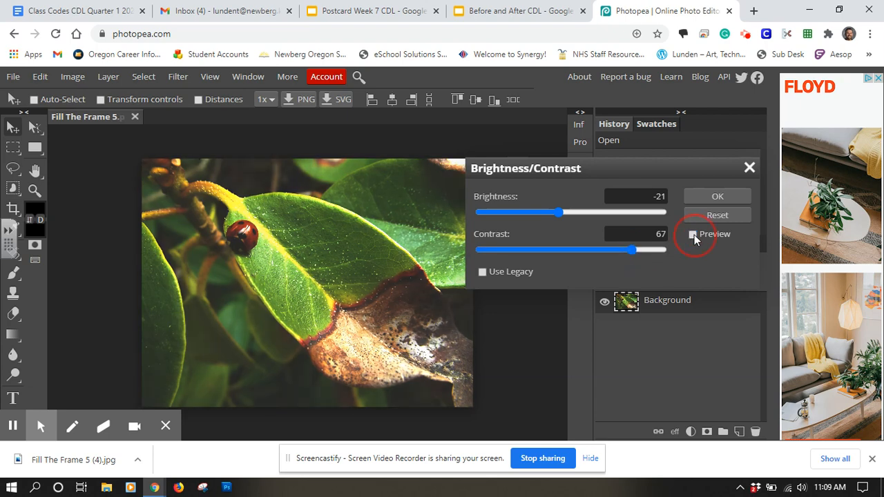
pyautogui.click(693, 235)
pyautogui.click(693, 234)
pyautogui.click(693, 235)
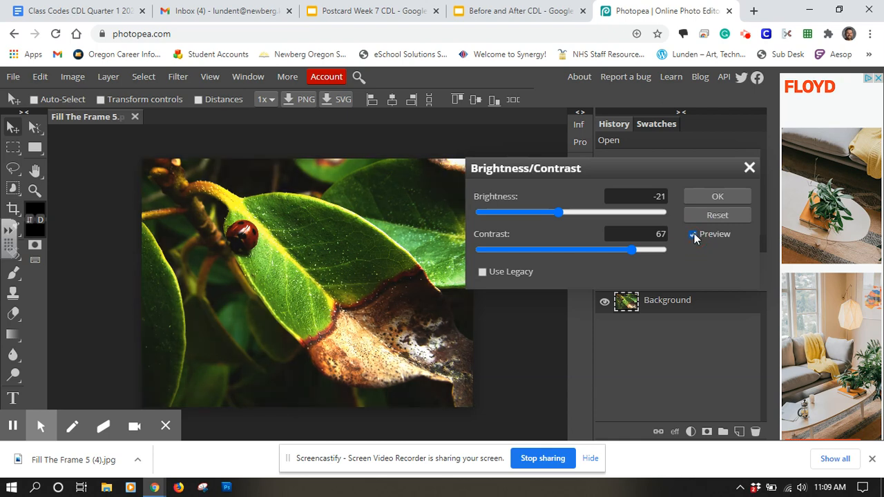
pyautogui.click(693, 235)
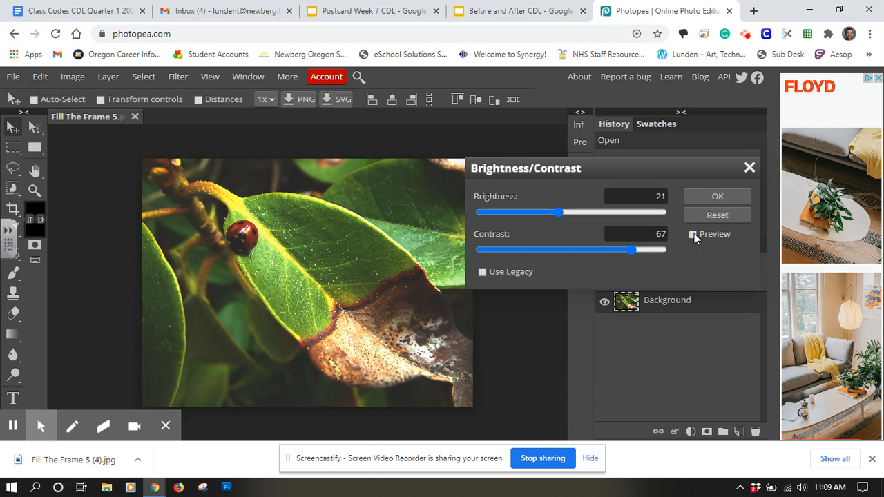
pyautogui.click(694, 235)
pyautogui.click(693, 234)
pyautogui.click(694, 235)
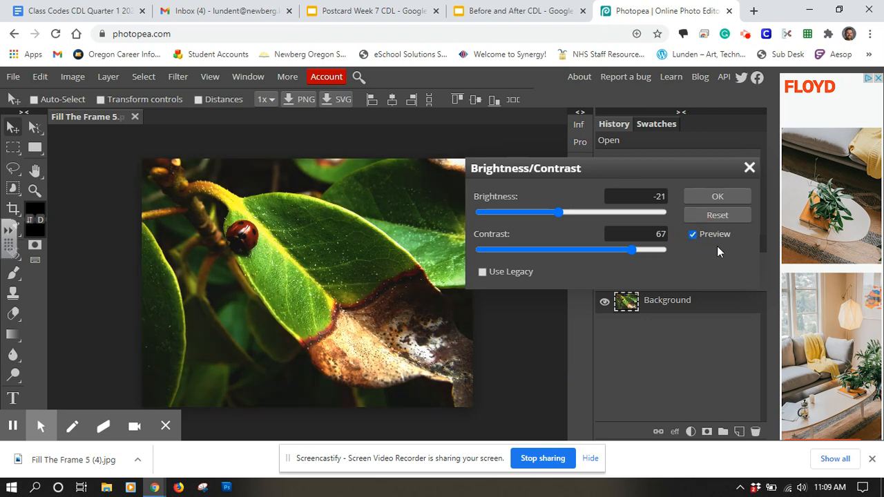
pyautogui.click(725, 197)
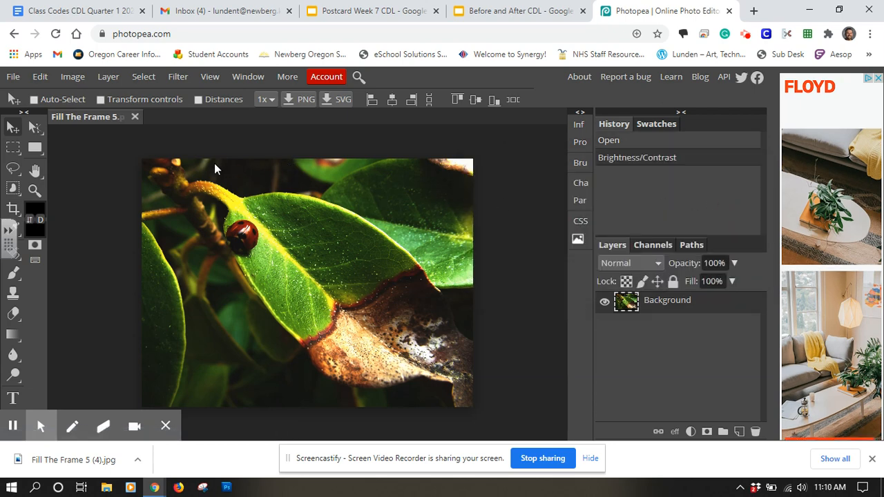
# Step: Start a Color Balance adjustment for the Shadows range with red 25, green -41 and blue -27
pyautogui.click(68, 77)
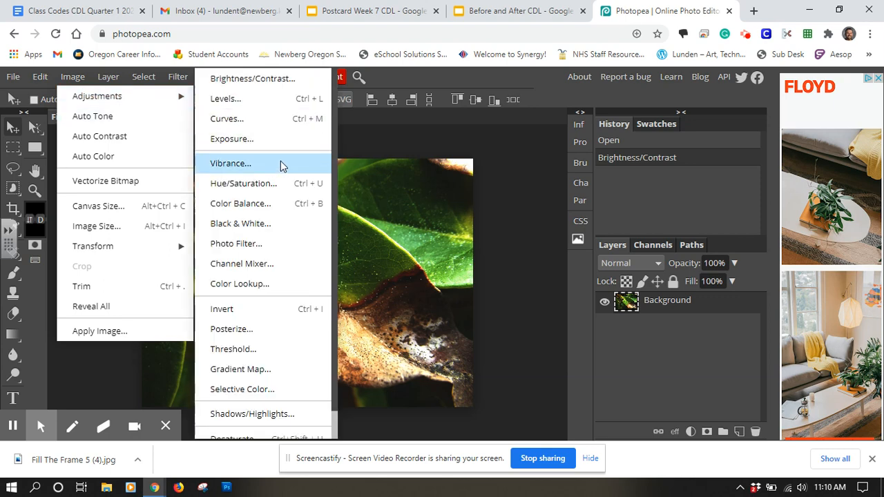
pyautogui.click(264, 211)
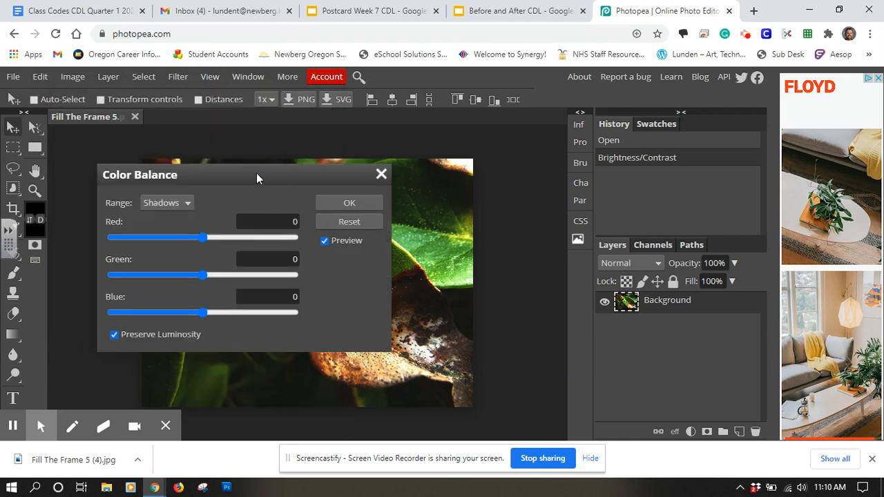
pyautogui.moveTo(256, 173); pyautogui.dragTo(652, 169)
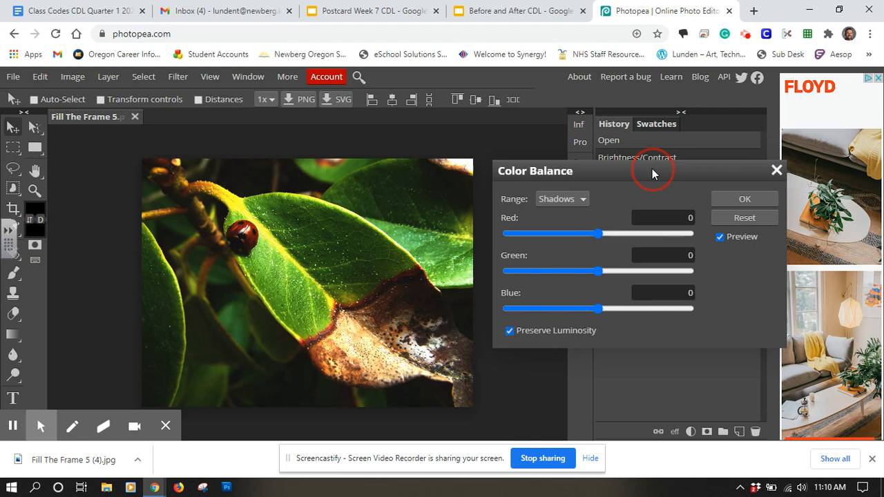
pyautogui.click(600, 233)
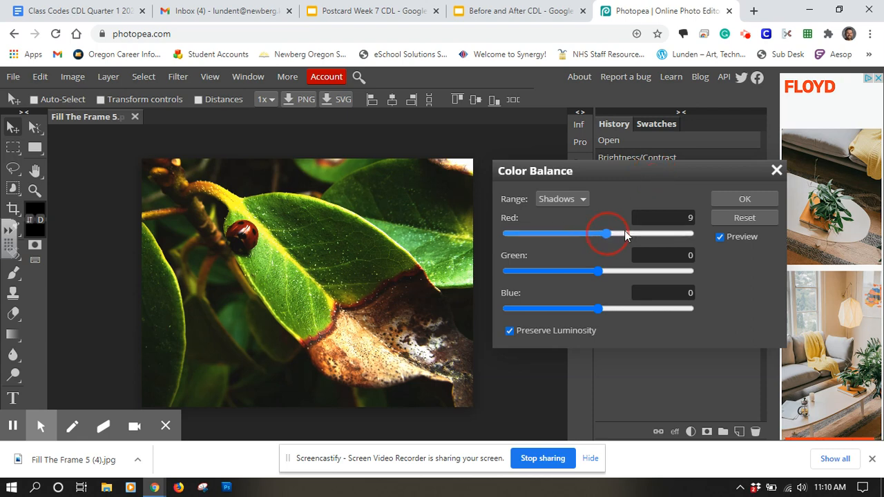
pyautogui.moveTo(625, 231)
pyautogui.mouseDown()
pyautogui.moveTo(669, 229)
pyautogui.moveTo(530, 233)
pyautogui.moveTo(621, 232)
pyautogui.mouseUp()
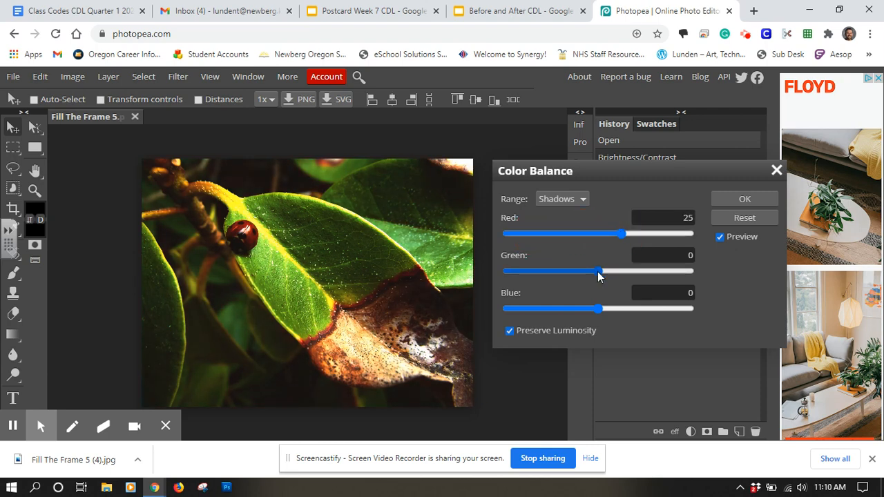
pyautogui.moveTo(598, 271); pyautogui.dragTo(562, 274)
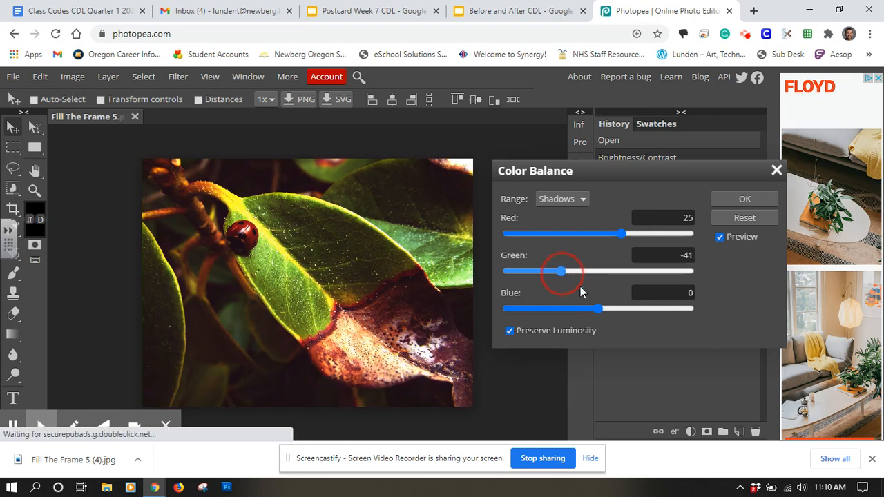
pyautogui.click(600, 308)
pyautogui.moveTo(598, 308); pyautogui.dragTo(577, 305)
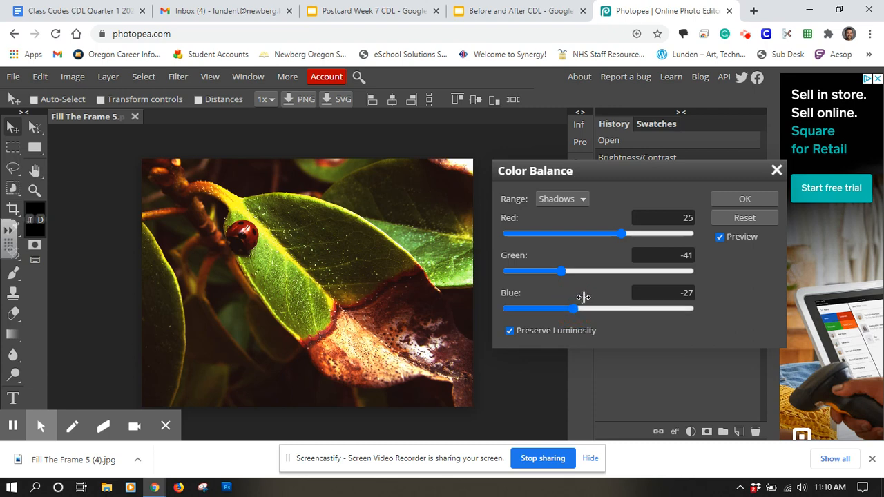
# Step: Compare the photo with and without the Color Balance preview, and apply the adjustment
pyautogui.click(721, 236)
pyautogui.click(720, 237)
pyautogui.click(720, 237)
pyautogui.click(720, 237)
pyautogui.click(745, 199)
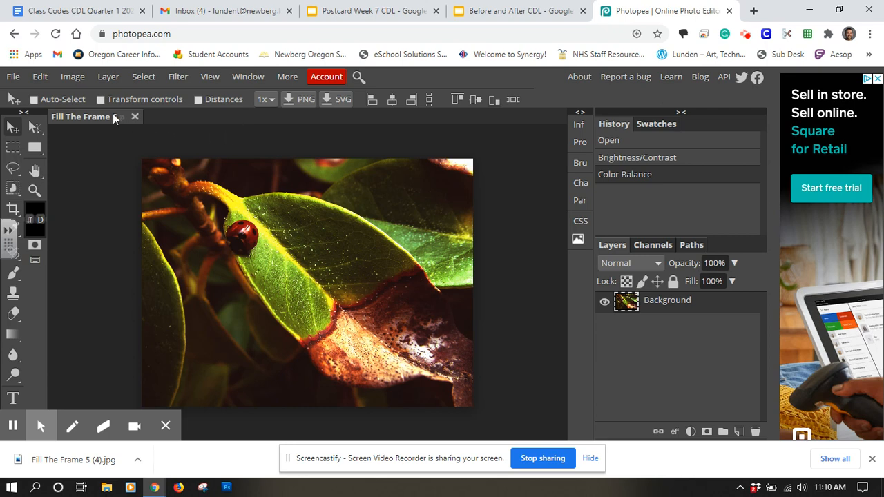
# Step: Try inverting the photo's colors and undo the inversion
pyautogui.click(76, 78)
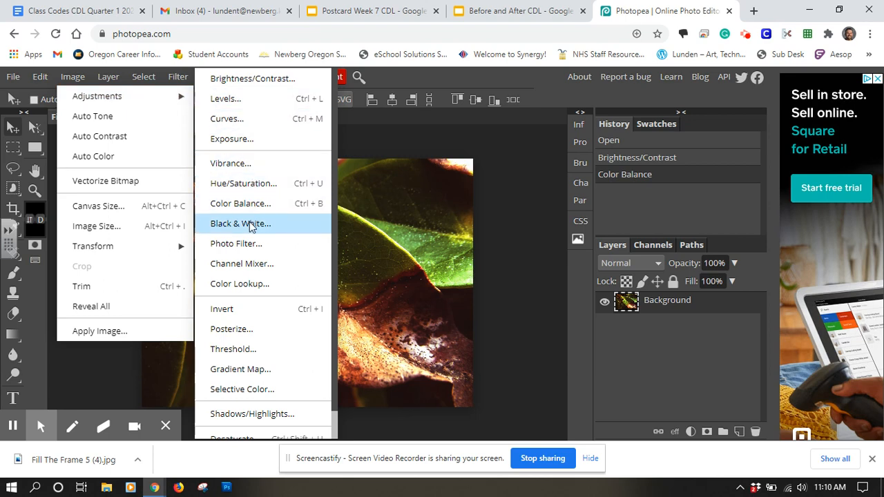
pyautogui.click(256, 315)
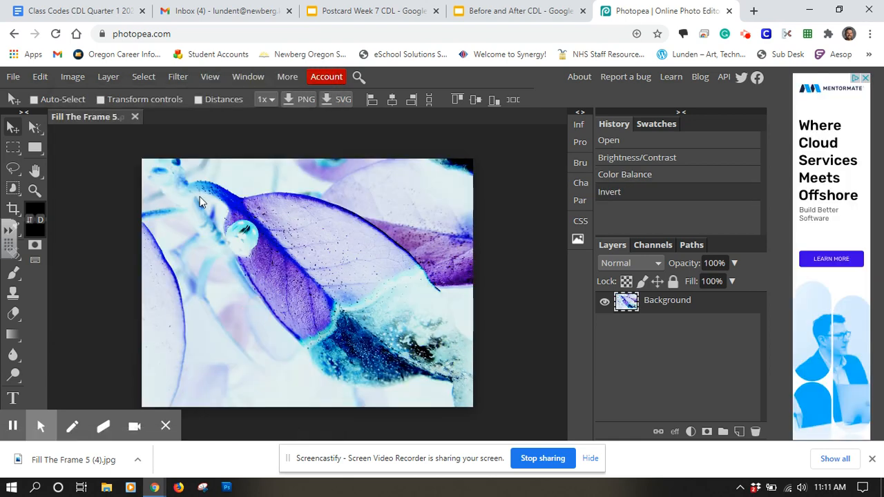
pyautogui.click(37, 79)
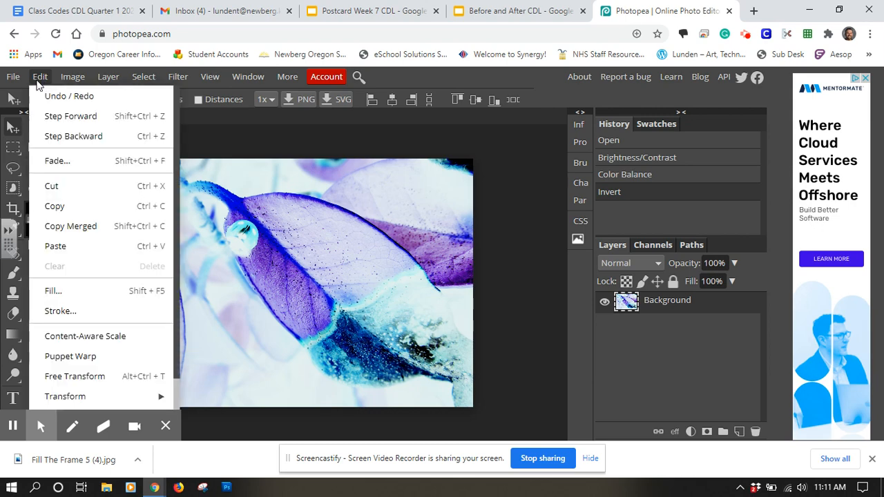
pyautogui.click(73, 136)
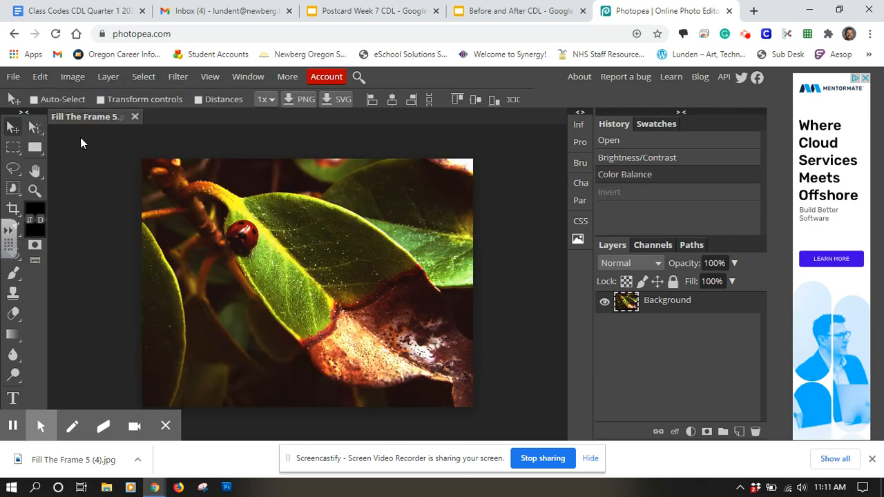
# Step: Try a Hue/Saturation adjustment on the Master range with saturation -18 and hue 2, and discard it
pyautogui.click(68, 78)
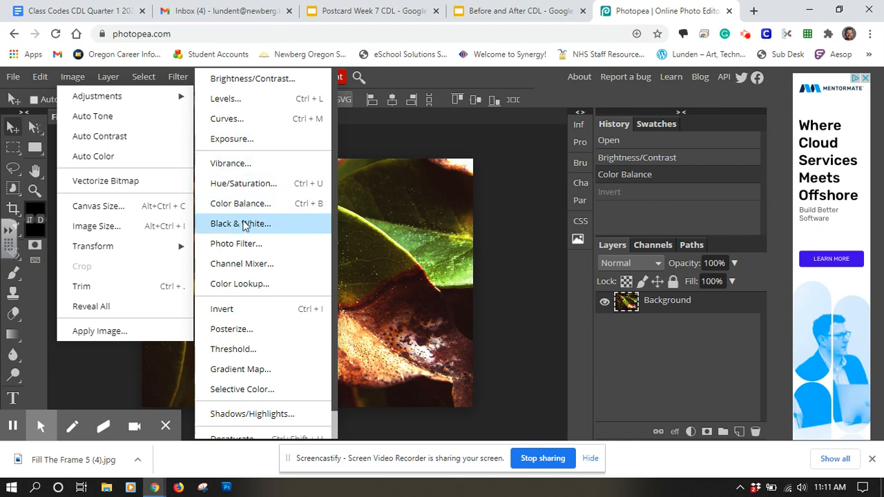
pyautogui.click(250, 190)
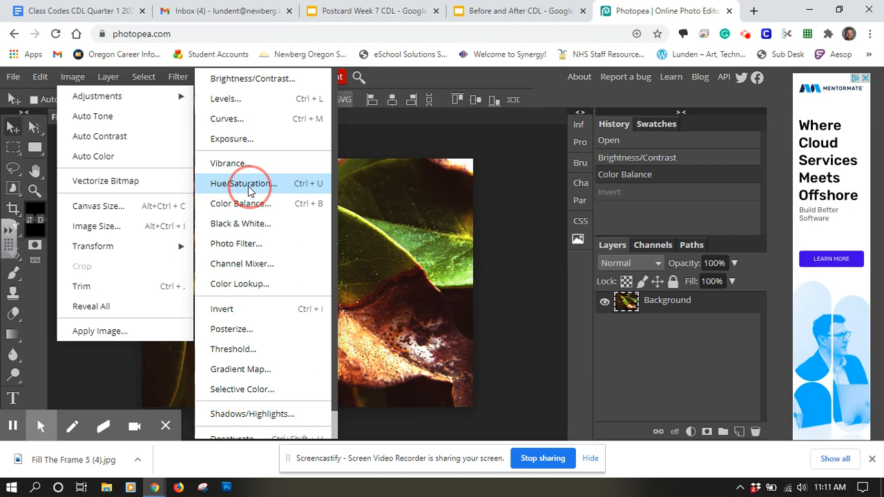
pyautogui.moveTo(262, 174); pyautogui.dragTo(638, 178)
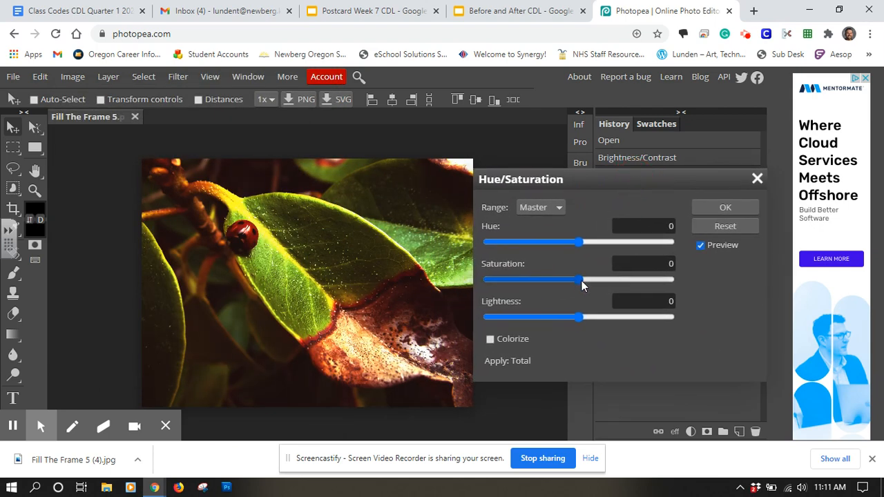
pyautogui.moveTo(582, 281); pyautogui.dragTo(563, 277)
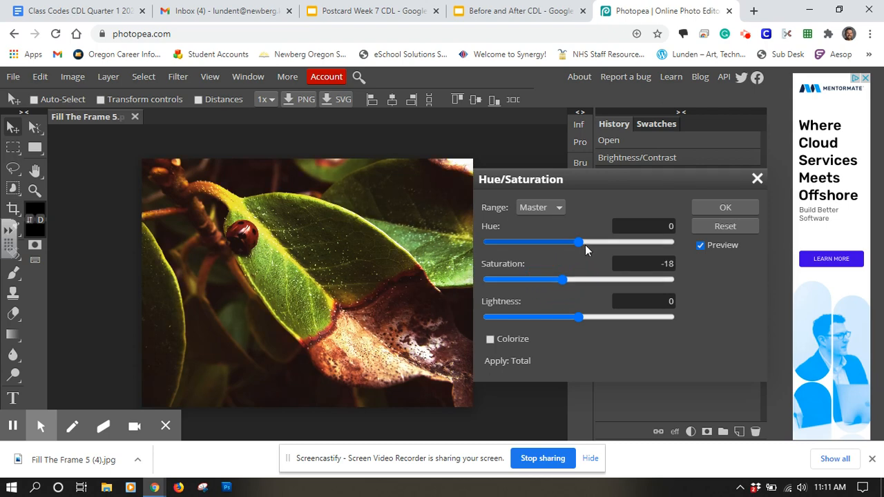
pyautogui.moveTo(580, 242)
pyautogui.mouseDown()
pyautogui.moveTo(659, 245)
pyautogui.moveTo(581, 242)
pyautogui.mouseUp()
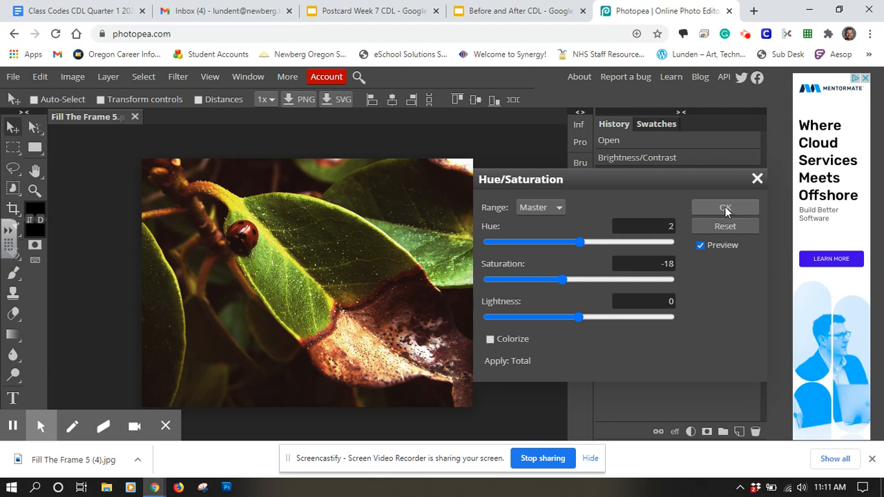
pyautogui.click(758, 180)
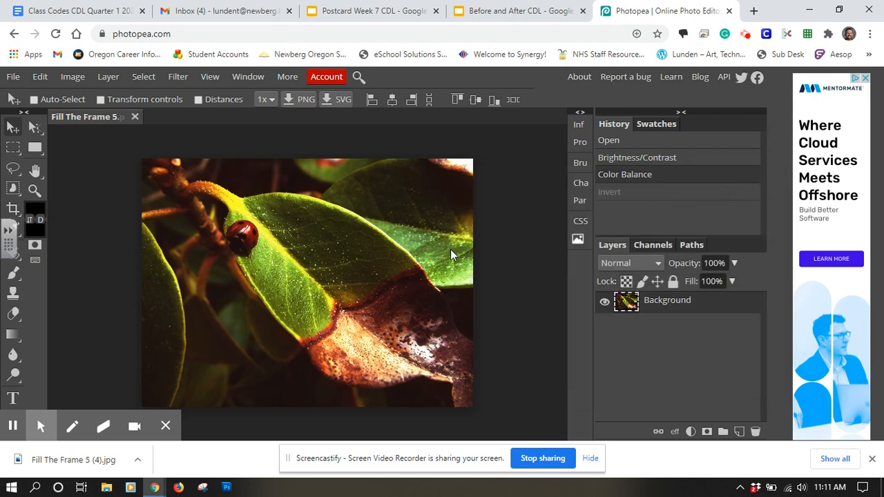
# Step: Export the edited photo as a JPG at 70% quality with the original dimensions
pyautogui.click(13, 77)
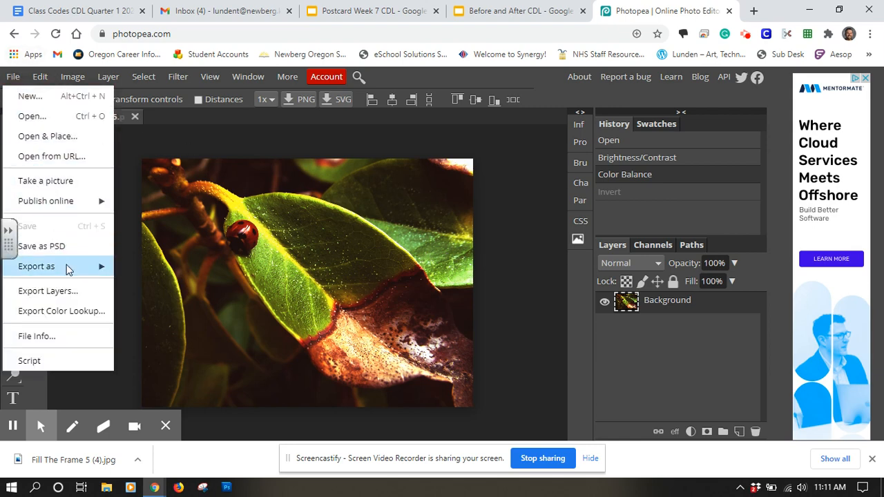
pyautogui.moveTo(68, 268)
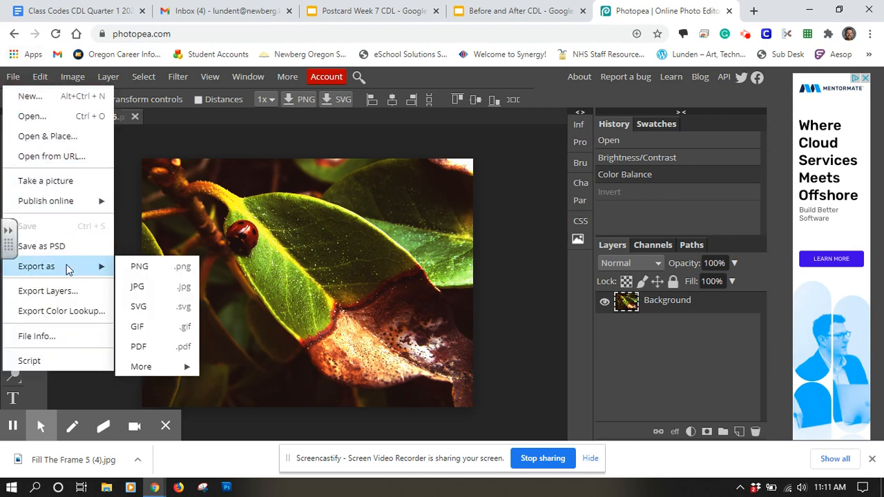
pyautogui.click(155, 290)
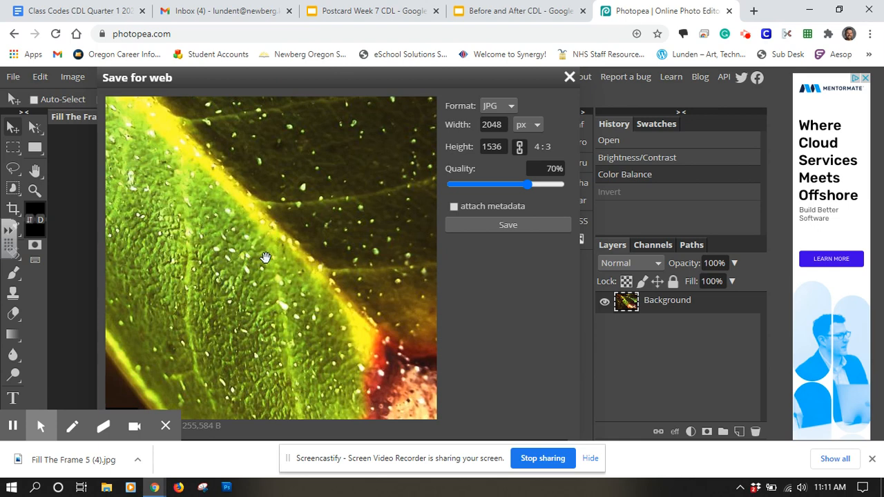
pyautogui.click(522, 224)
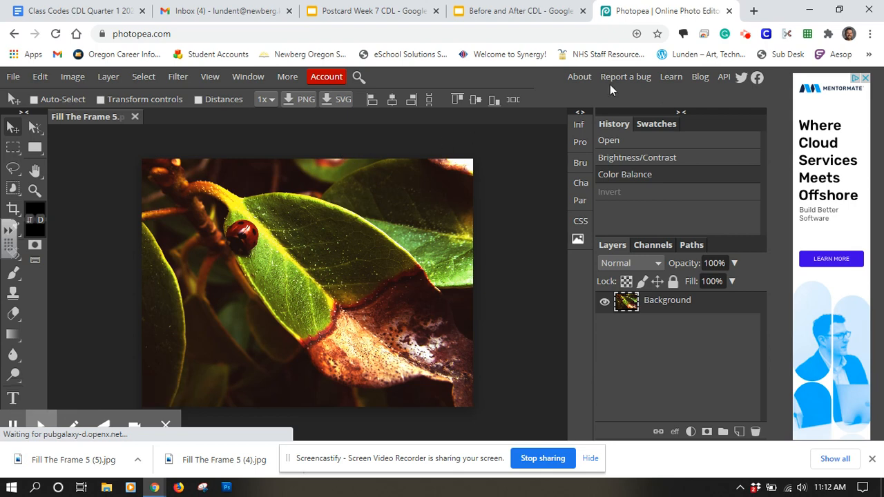
pyautogui.click(745, 38)
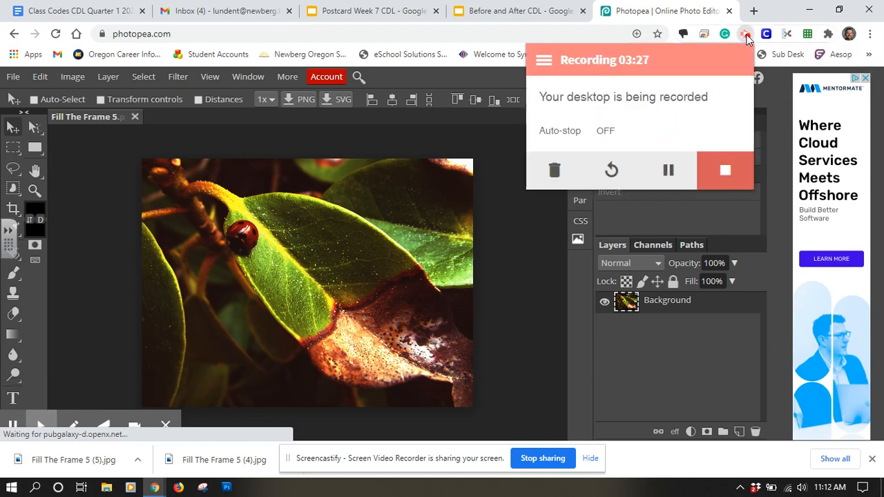